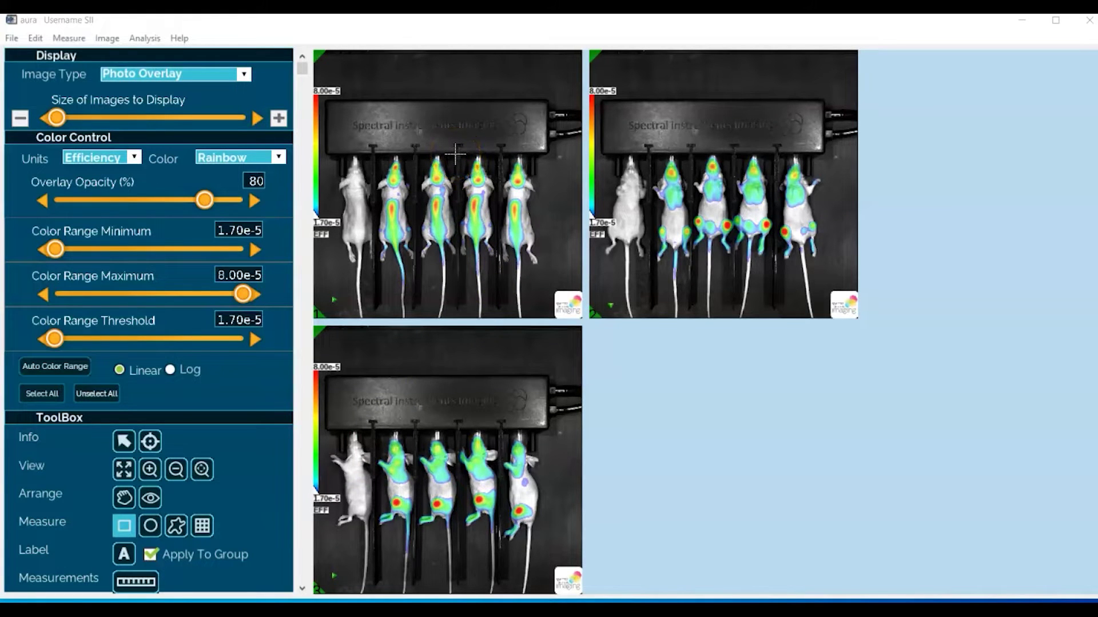
Step: Enlarge the first five-mouse fluorescence image to fill the viewing area
double_click(454, 153)
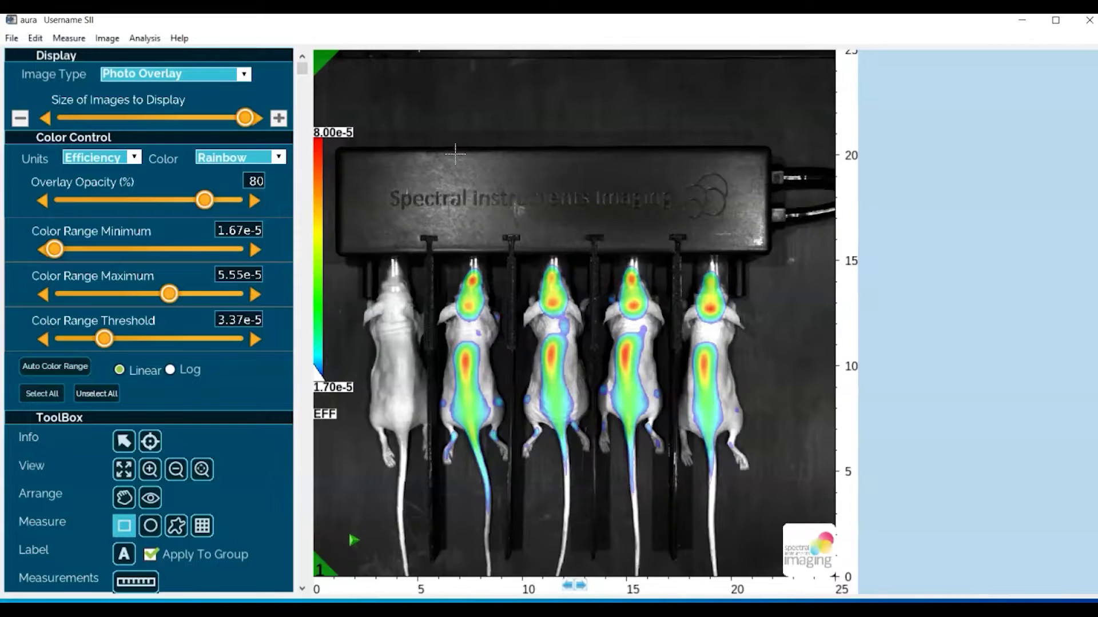
Step: Draw rectangular ROI 1 around the leftmost, non-fluorescent mouse, reading 1.97e-5, and select it
click(361, 262)
drag(362, 261, 432, 497)
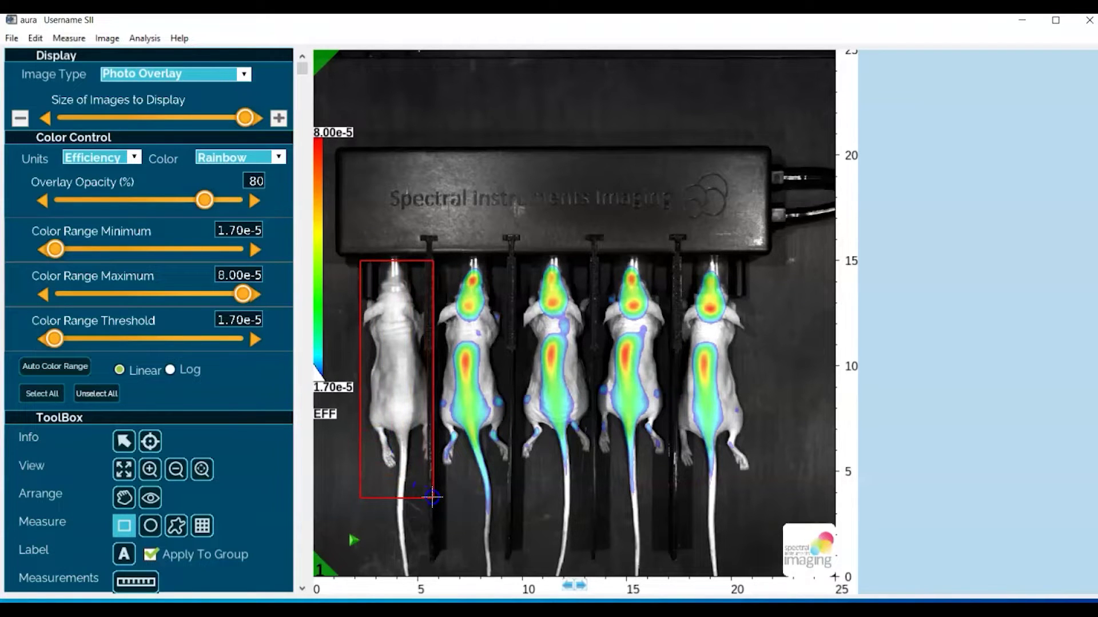
drag(432, 497, 432, 497)
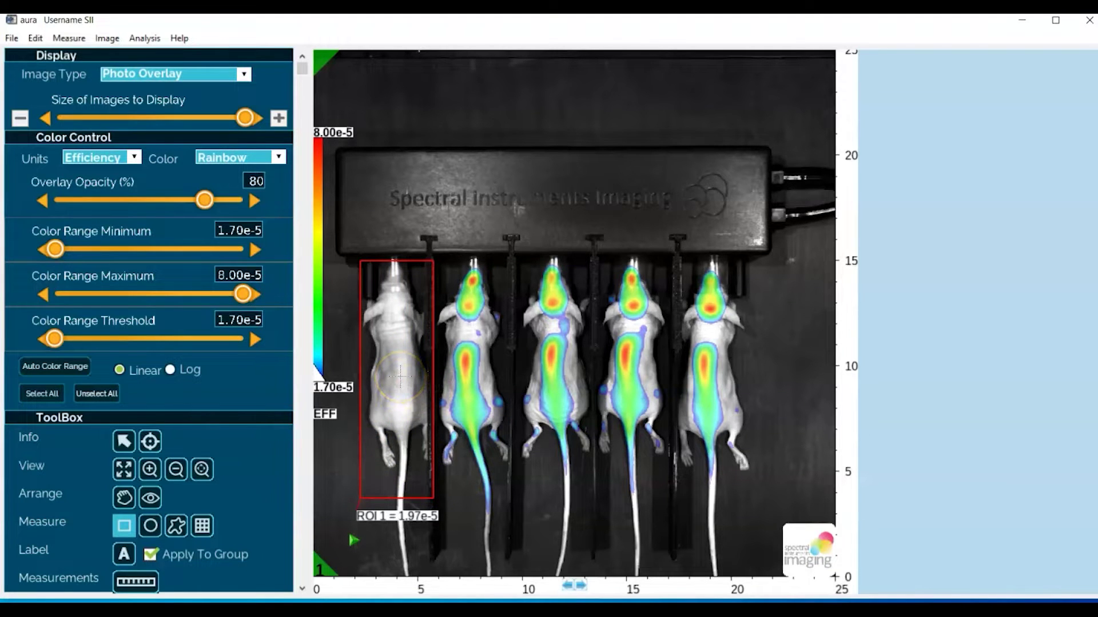
click(398, 379)
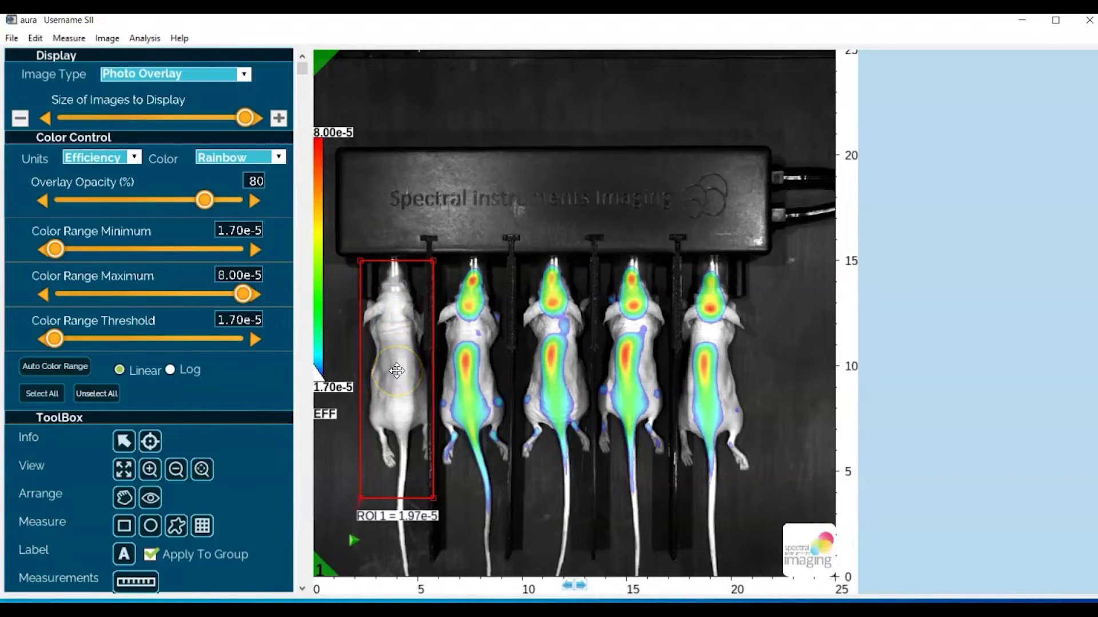
Step: Copy ROI 1 and paste copies over the other mice as ROIs 2–5 (4.21e-4, 3.95e-4, 4.16e-4, 3.79e-4)
right_click(396, 371)
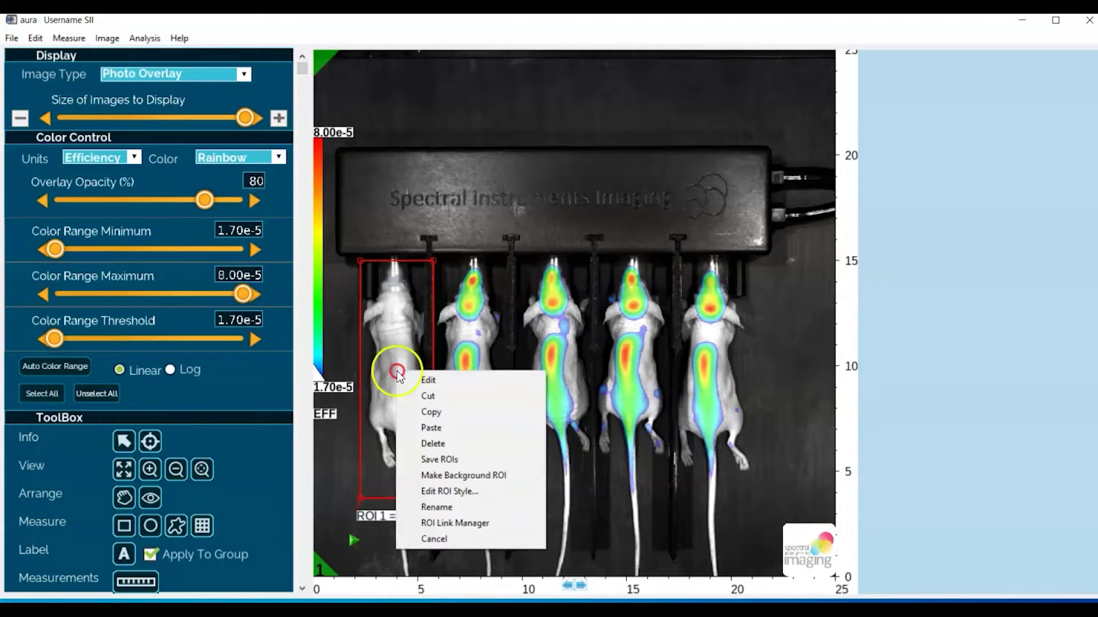
click(438, 414)
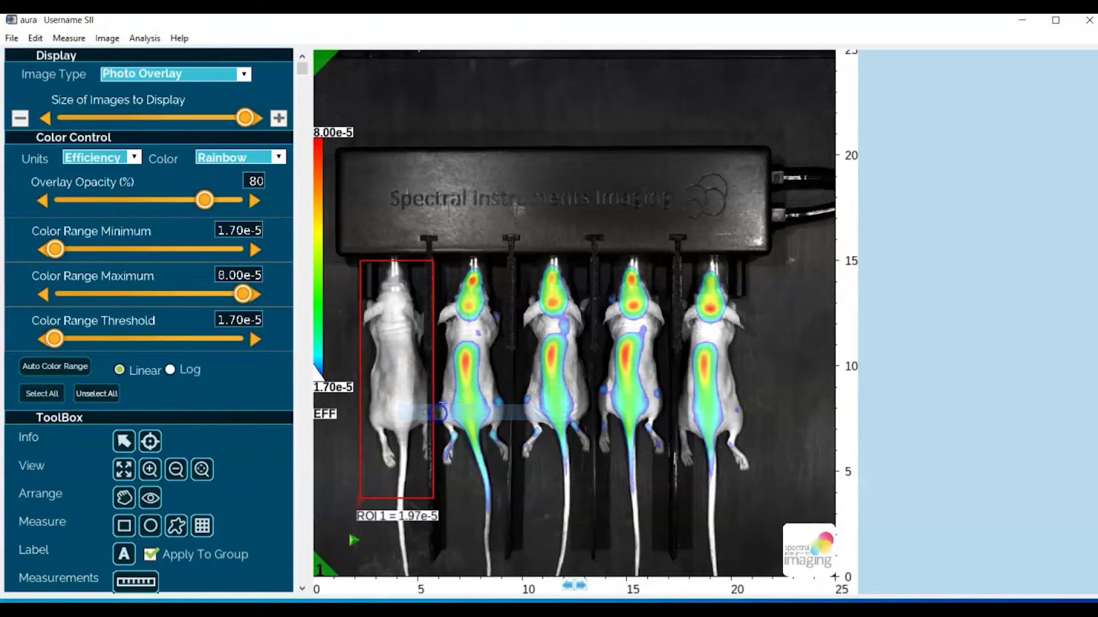
right_click(505, 275)
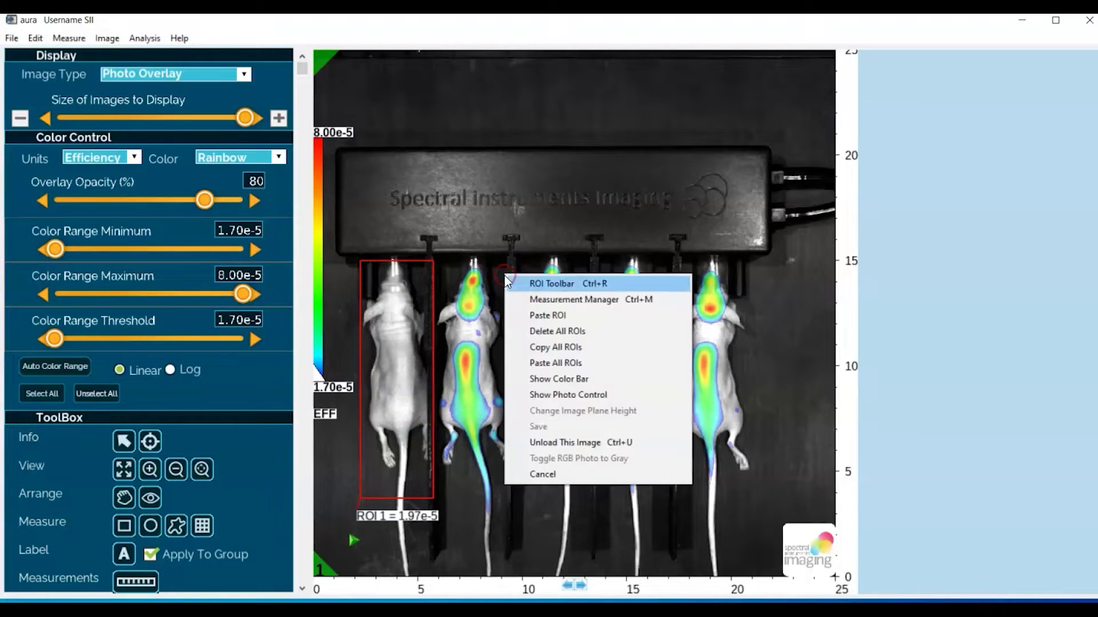
click(548, 317)
right_click(515, 325)
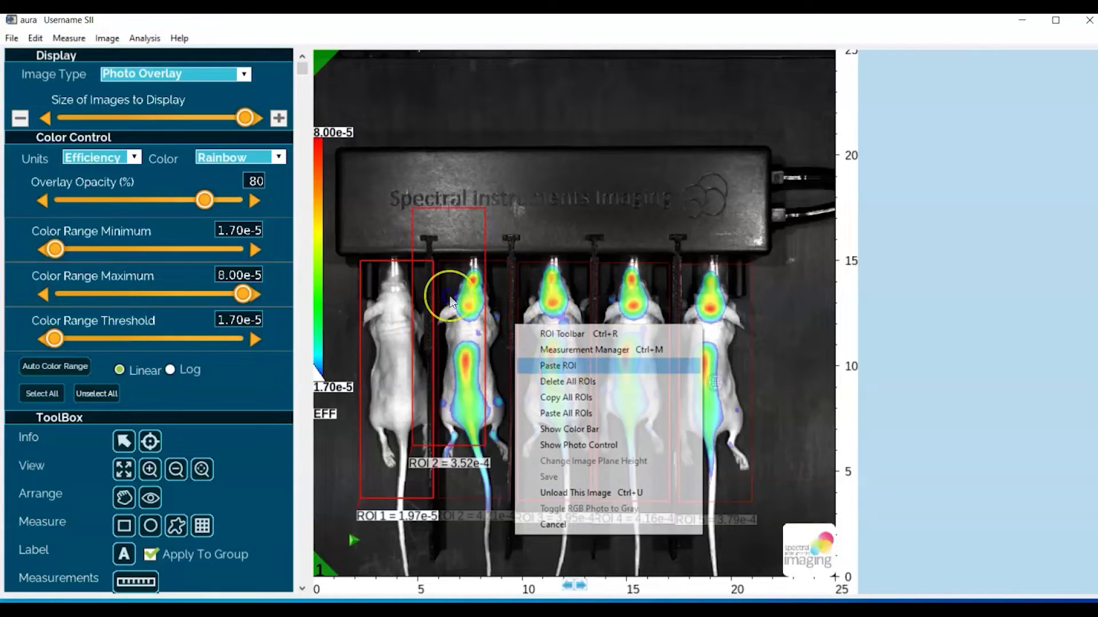
click(623, 364)
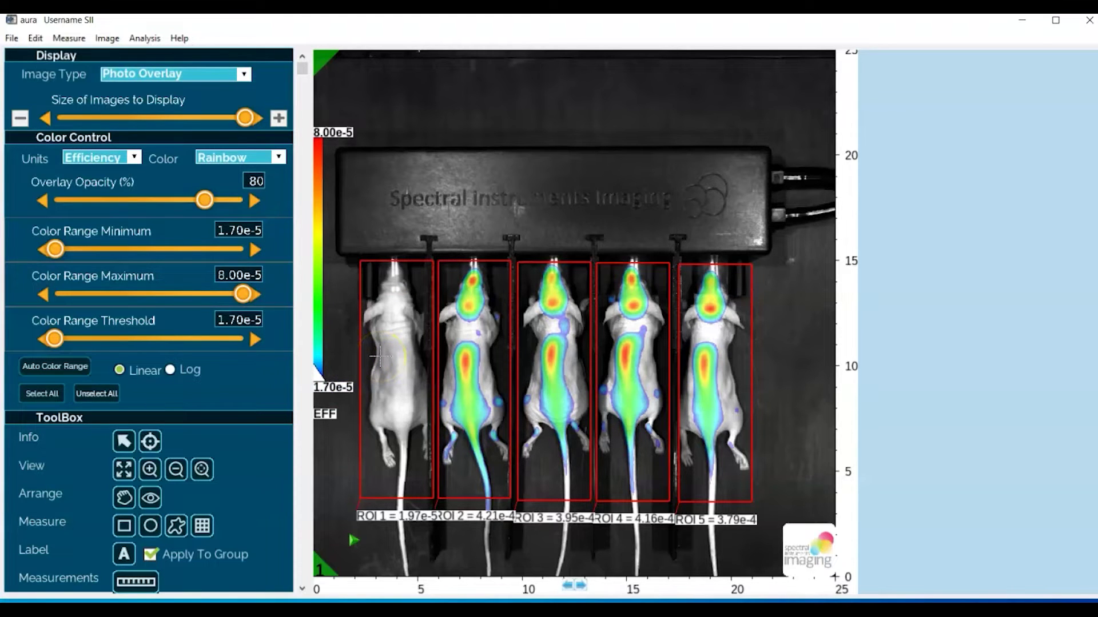
right_click(506, 145)
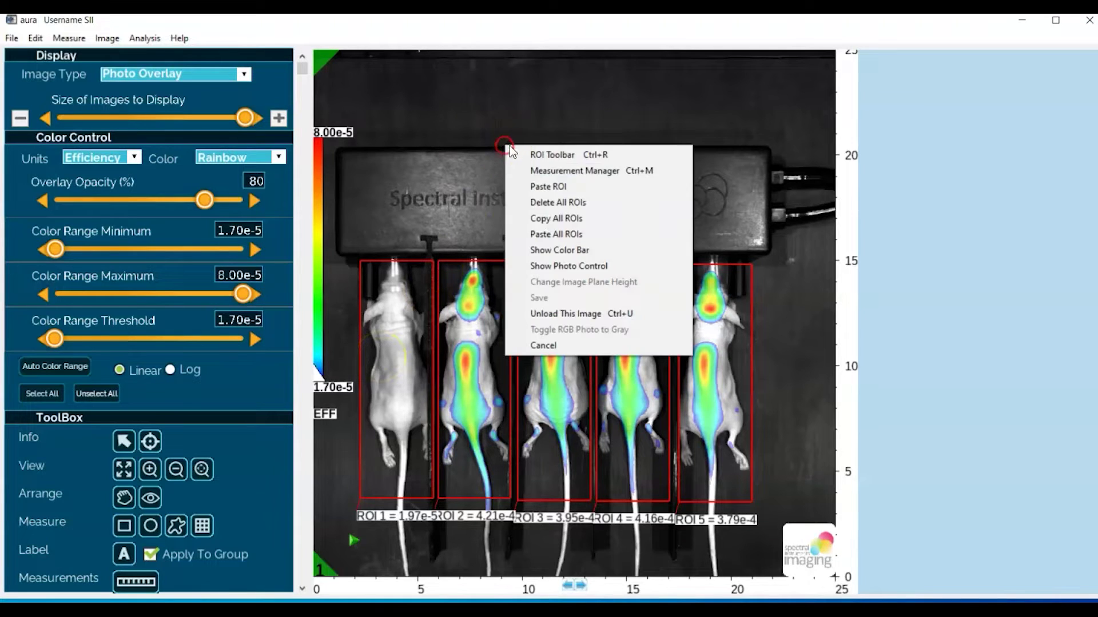
Step: Copy all five ROIs, shrink the view to show all three images, and select them all
click(573, 220)
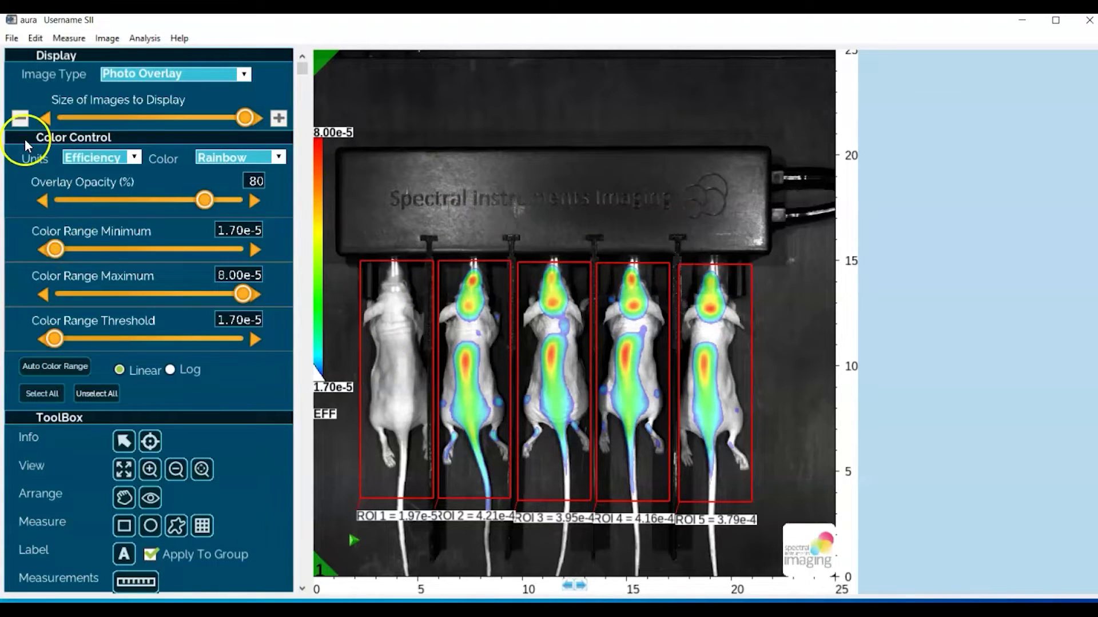
click(20, 118)
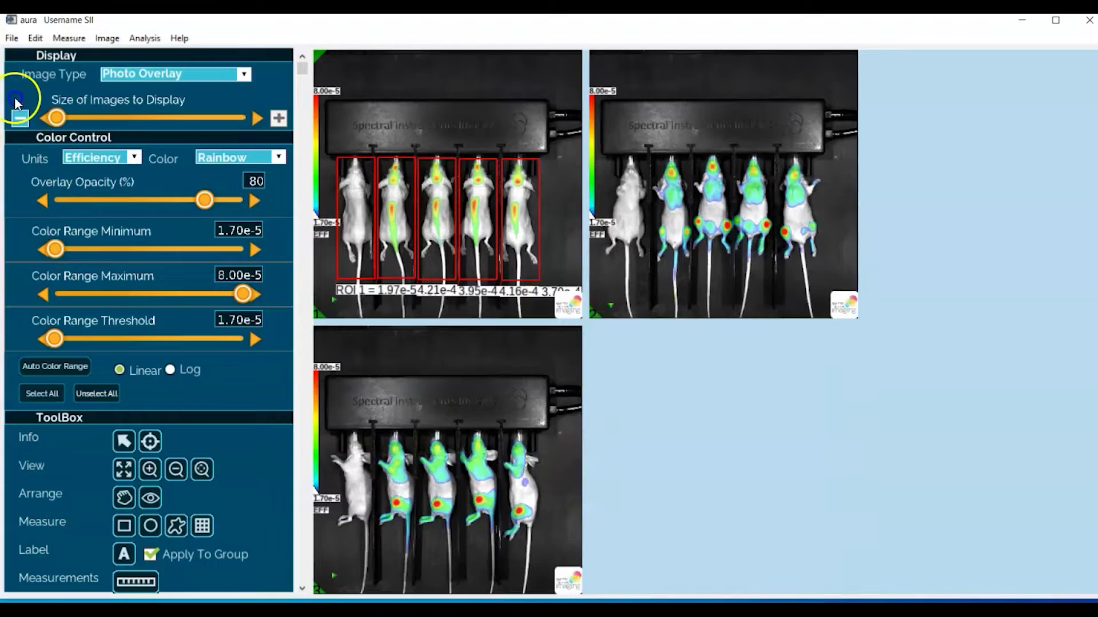
click(32, 394)
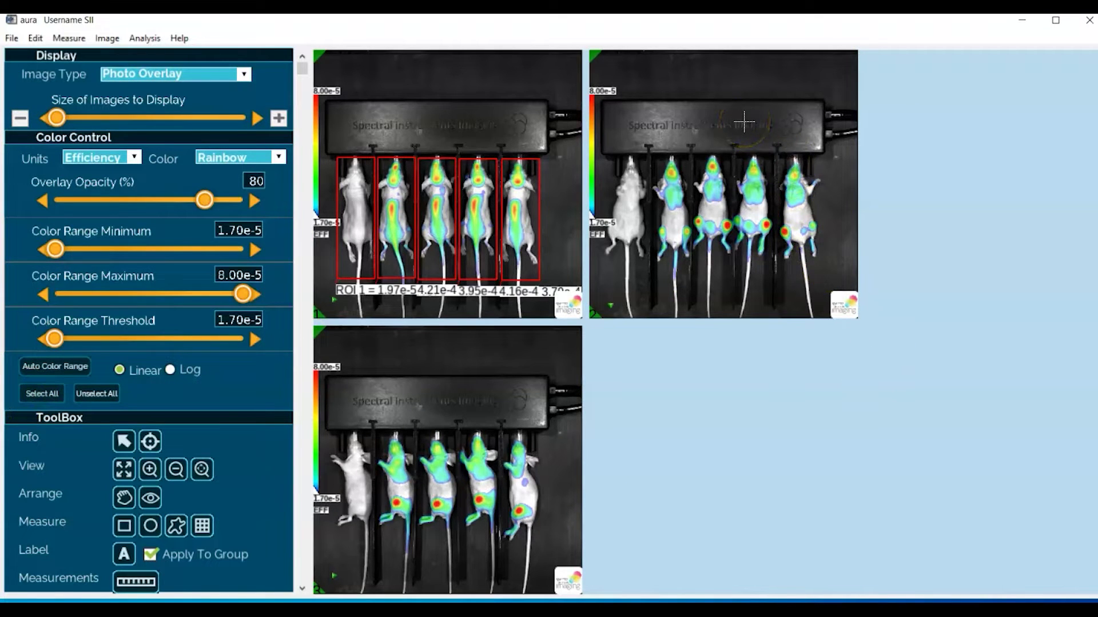
Step: Paste all five ROIs onto the second and third images, giving ROI 1 readings 2.37e-5 and 2.27e-5
right_click(744, 122)
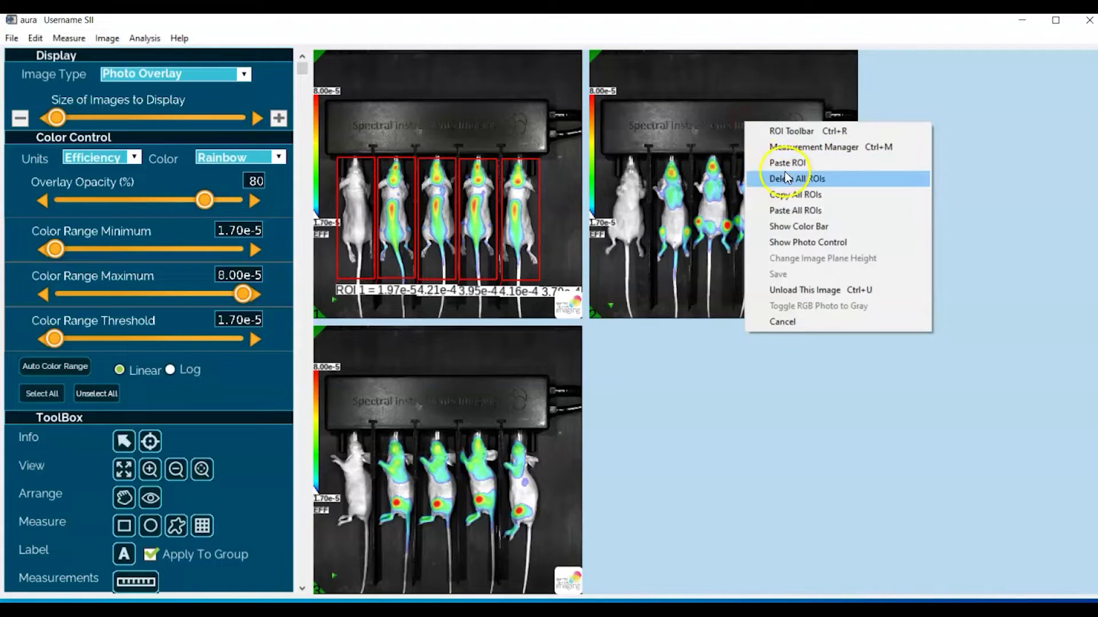
click(798, 212)
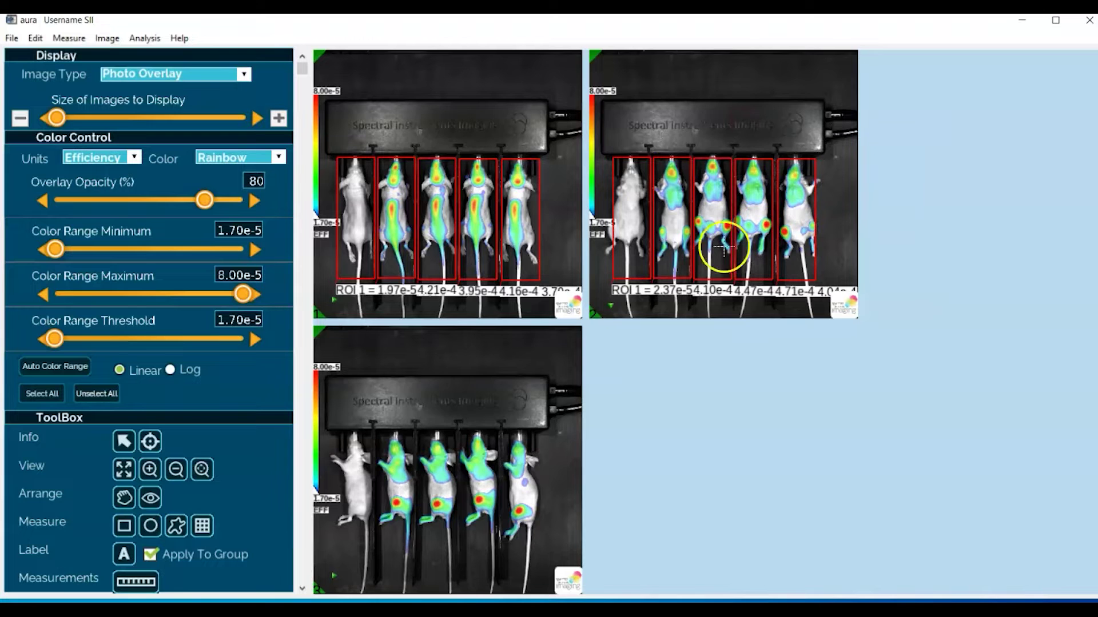
click(438, 396)
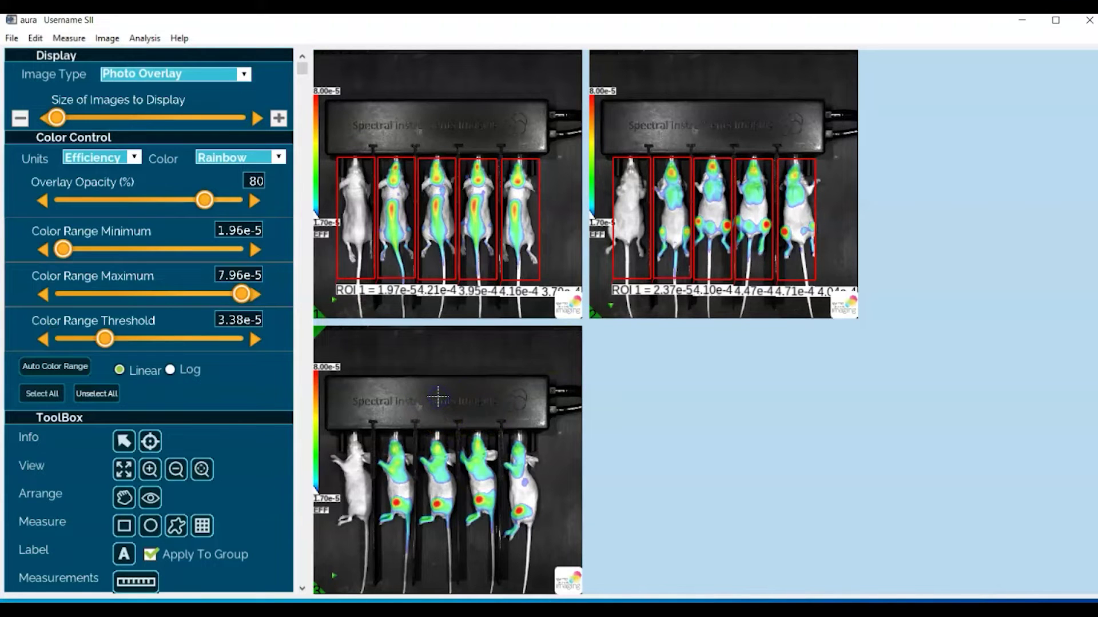
right_click(438, 397)
click(505, 274)
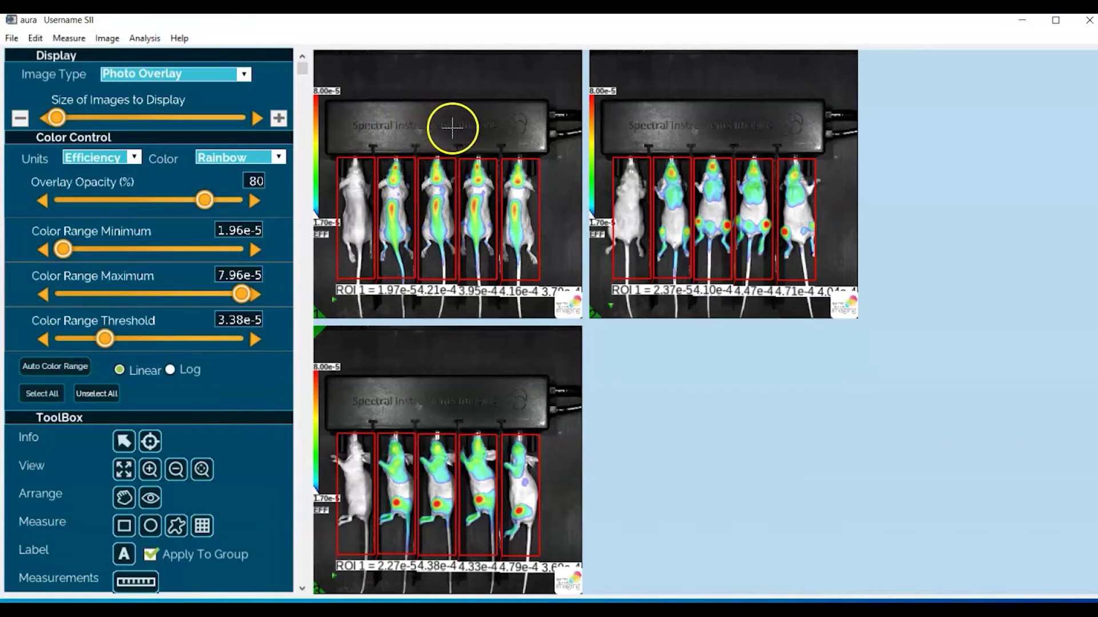
double_click(368, 108)
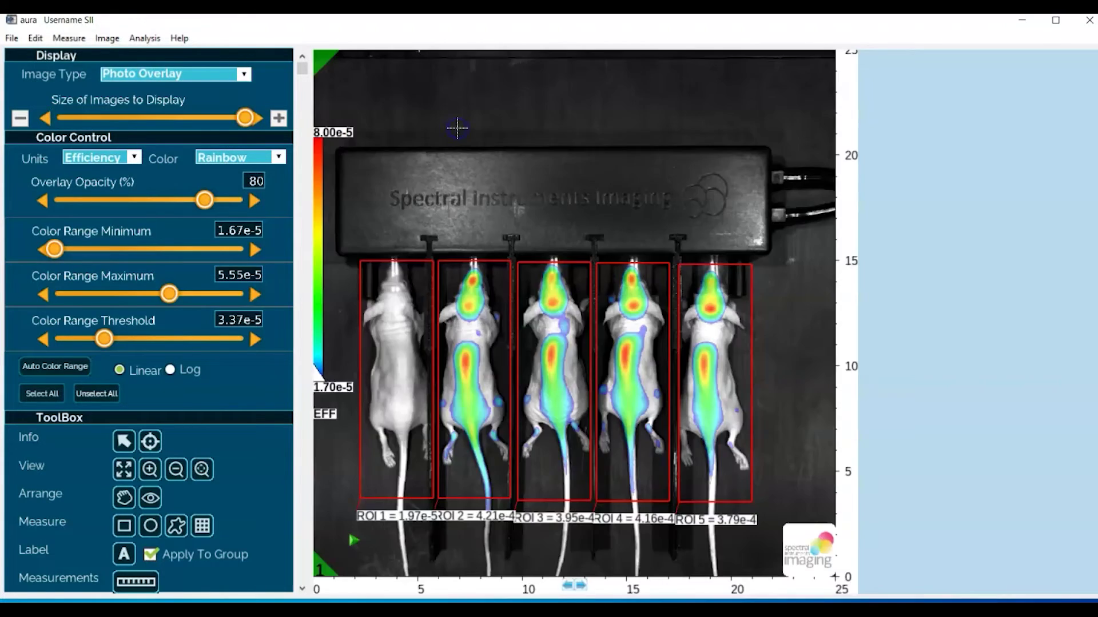
Step: Drag the ROI 1 and ROI 2 value labels apart so they no longer overlap
click(394, 532)
mouse_move(366, 514)
mouse_down()
mouse_move(341, 510)
mouse_move(352, 514)
mouse_up()
click(399, 522)
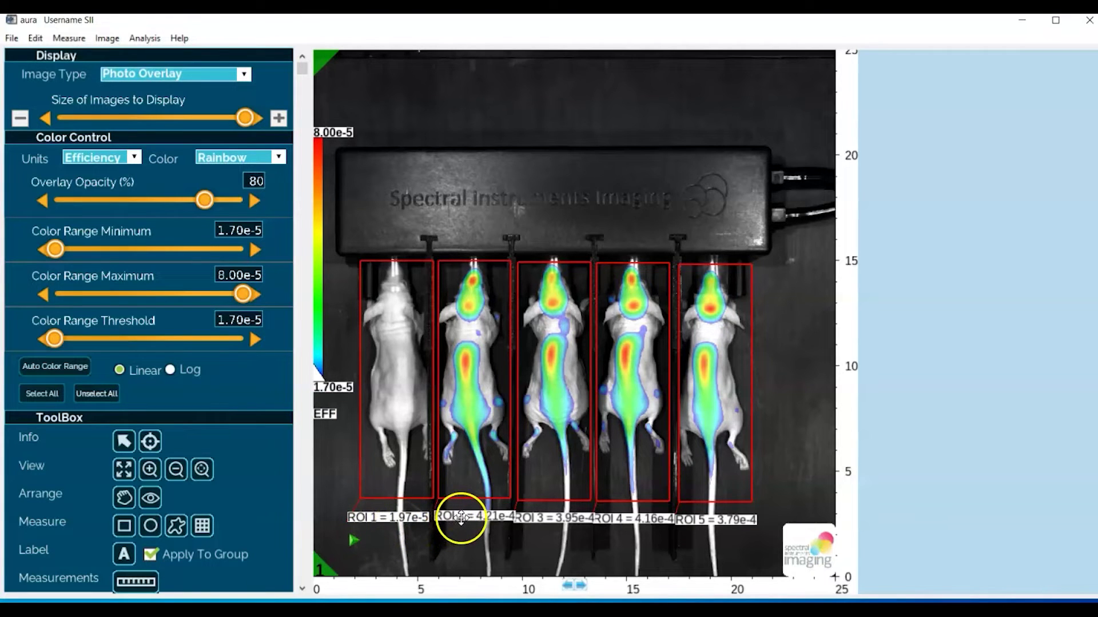
drag(474, 517, 432, 517)
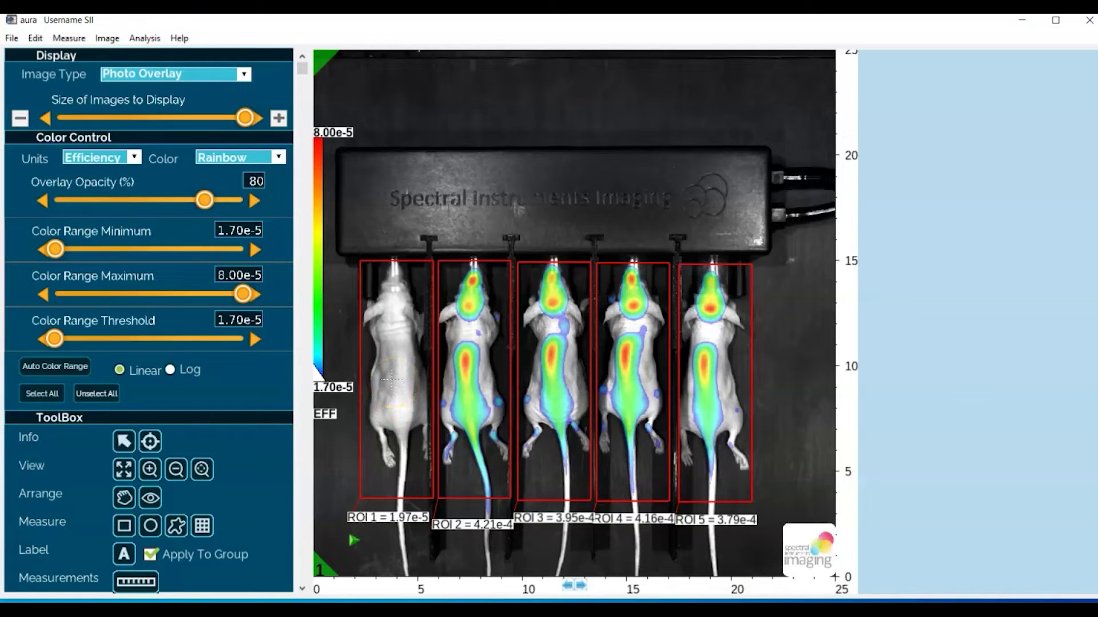
right_click(391, 376)
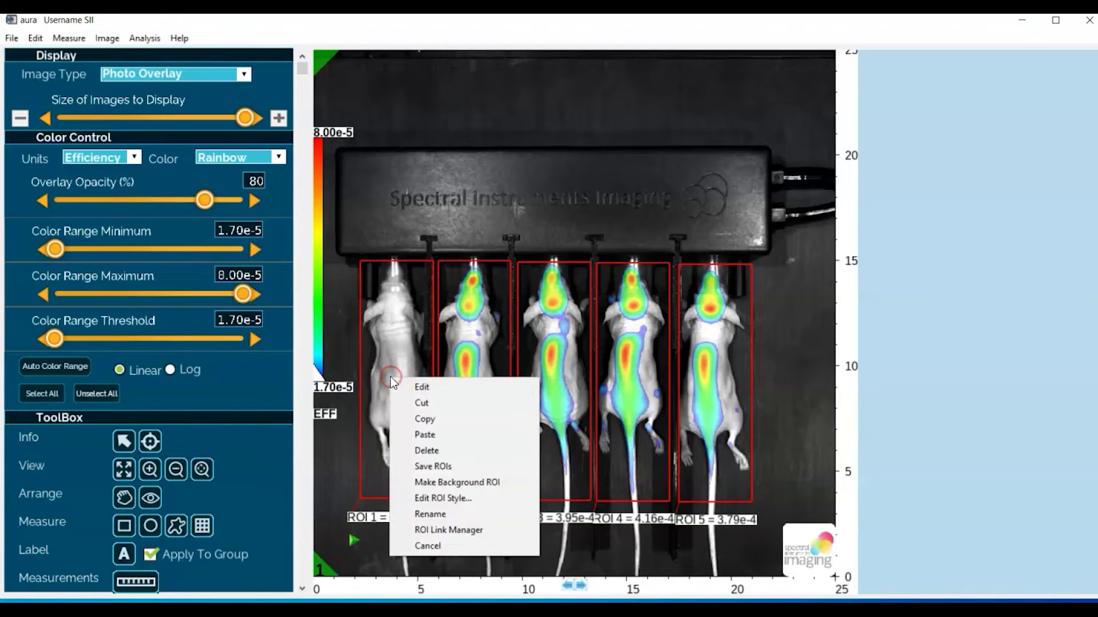
Step: Make ROI 1 on the control mouse the background ROI
click(392, 347)
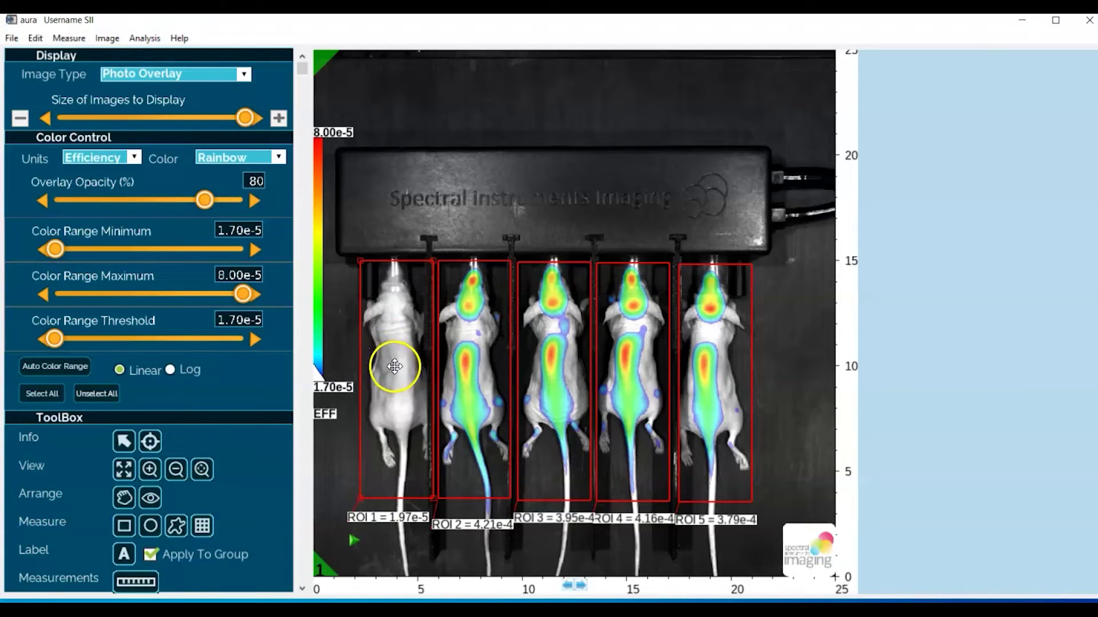
right_click(395, 367)
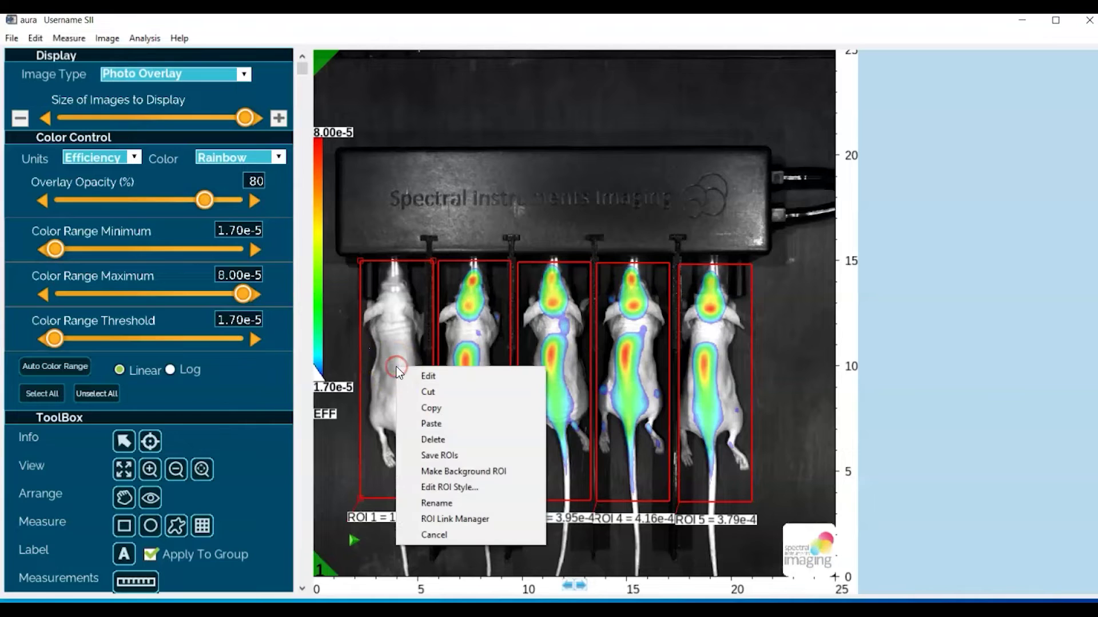
click(432, 472)
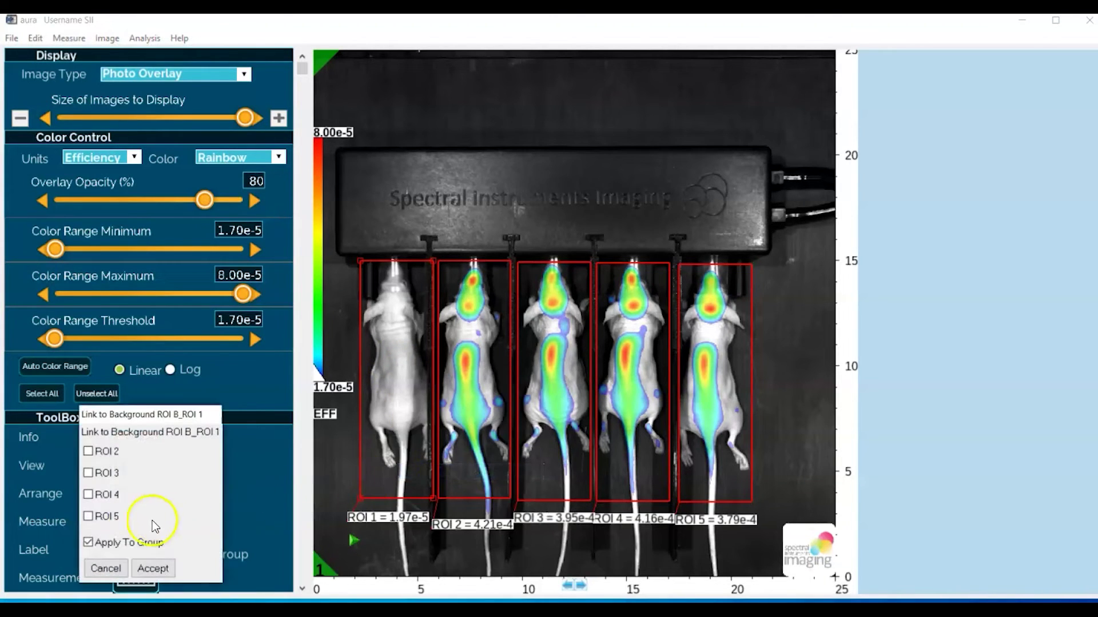
Step: Link ROIs 2–5 to background ROI 1 with Apply To Group unticked, and accept
click(88, 451)
click(88, 473)
click(88, 494)
click(88, 517)
click(88, 543)
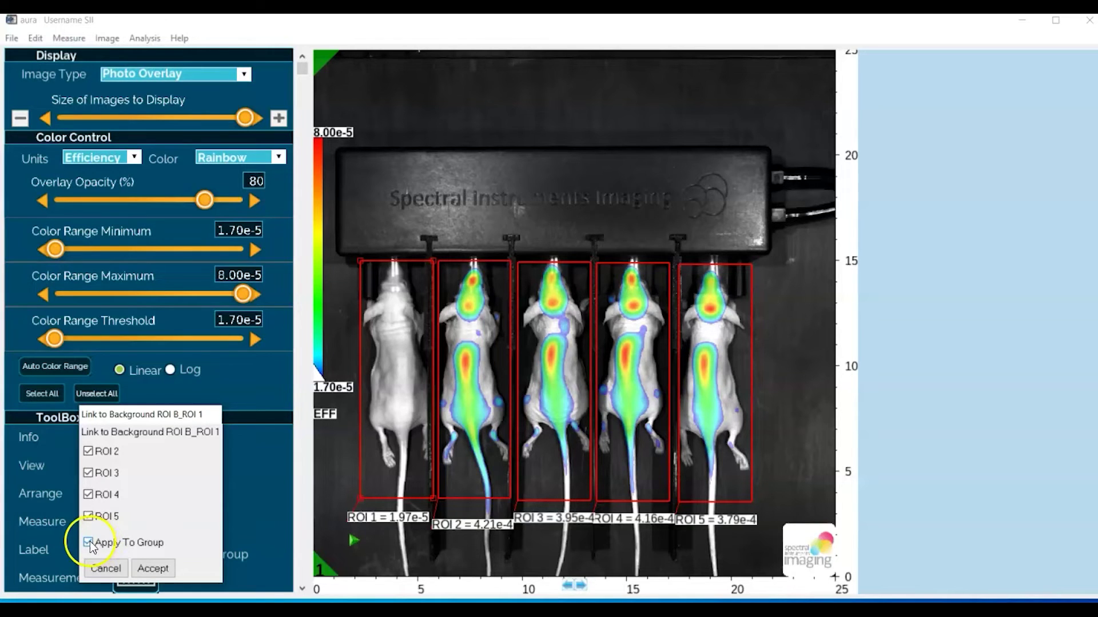
click(153, 572)
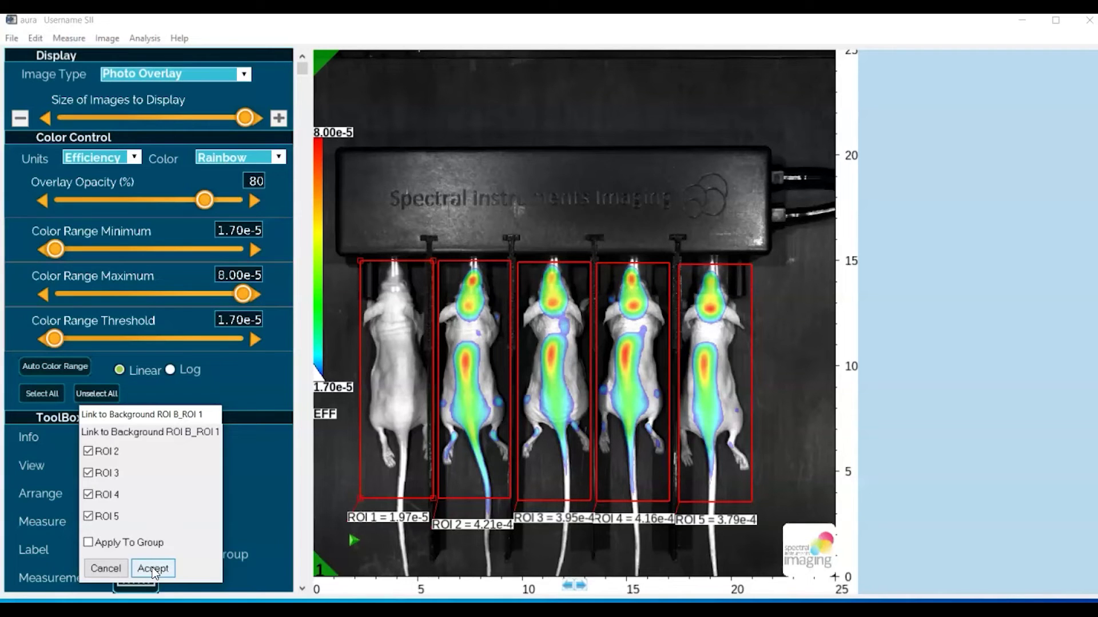
click(153, 570)
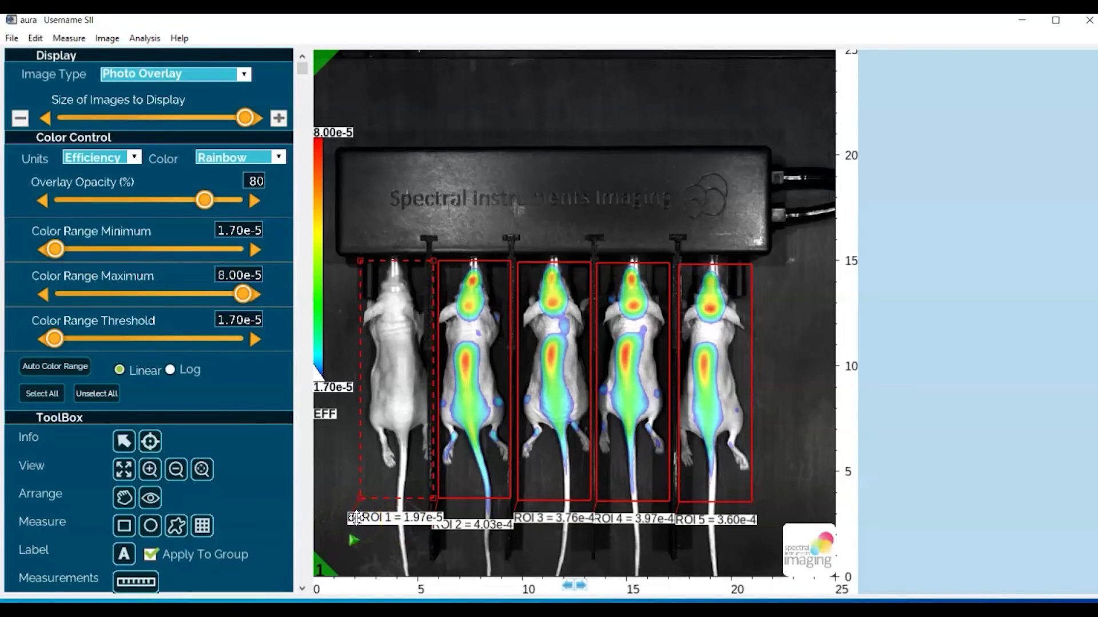
Step: Tile all three images, then open the Measurement Manager table for B_ROI 1 and ROIs 2–5
click(20, 118)
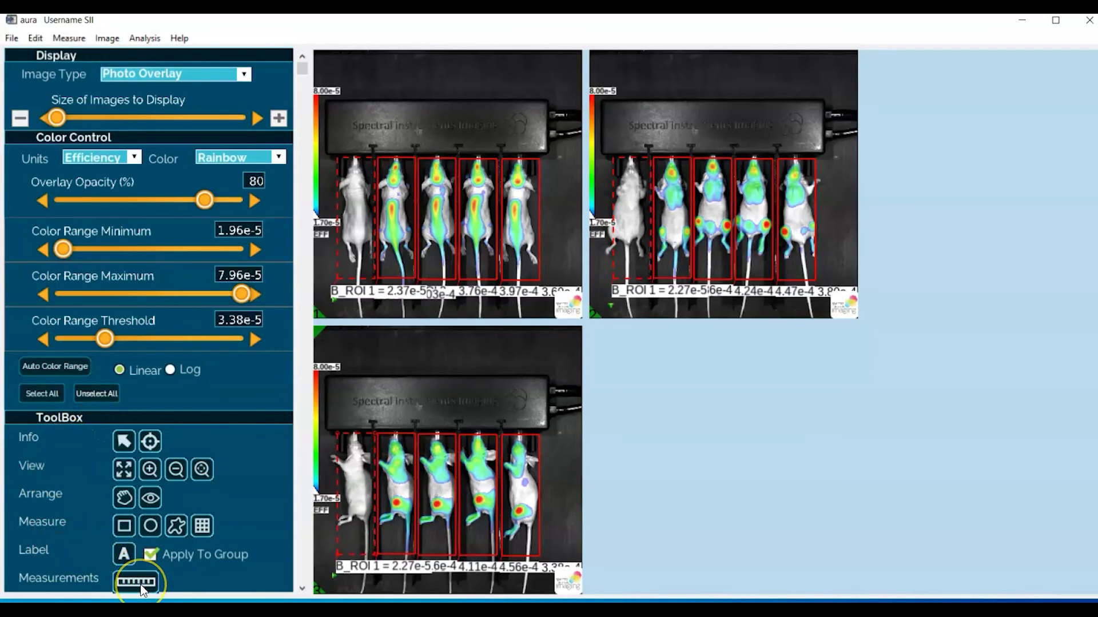
click(142, 589)
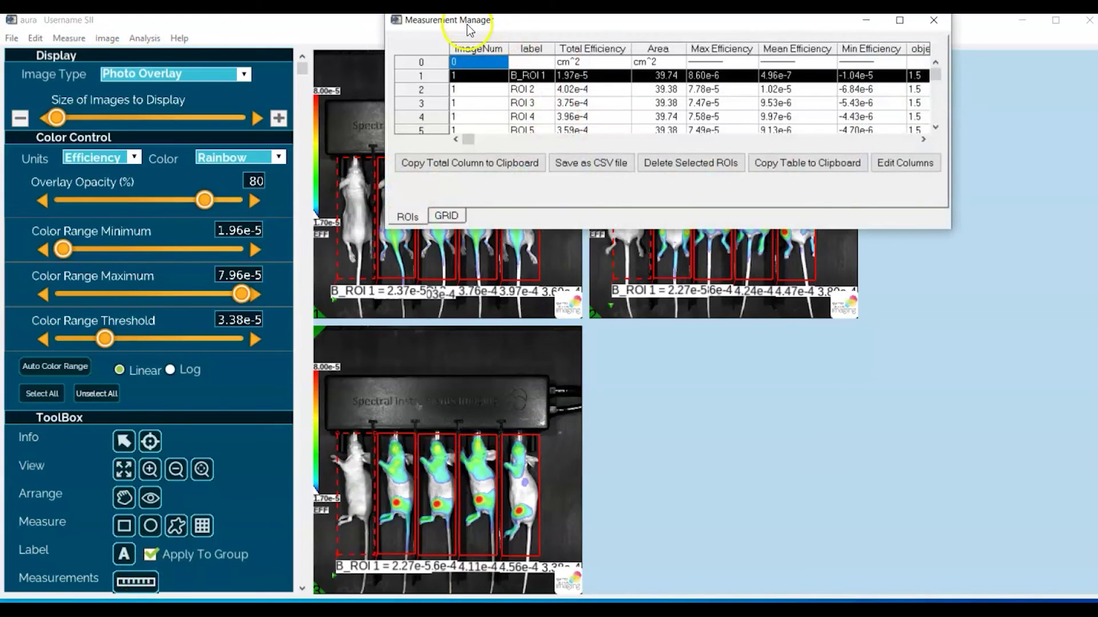
Step: Enlarge the Measurement Manager to show all 15 ROI rows and start saving it as CSV
click(65, 39)
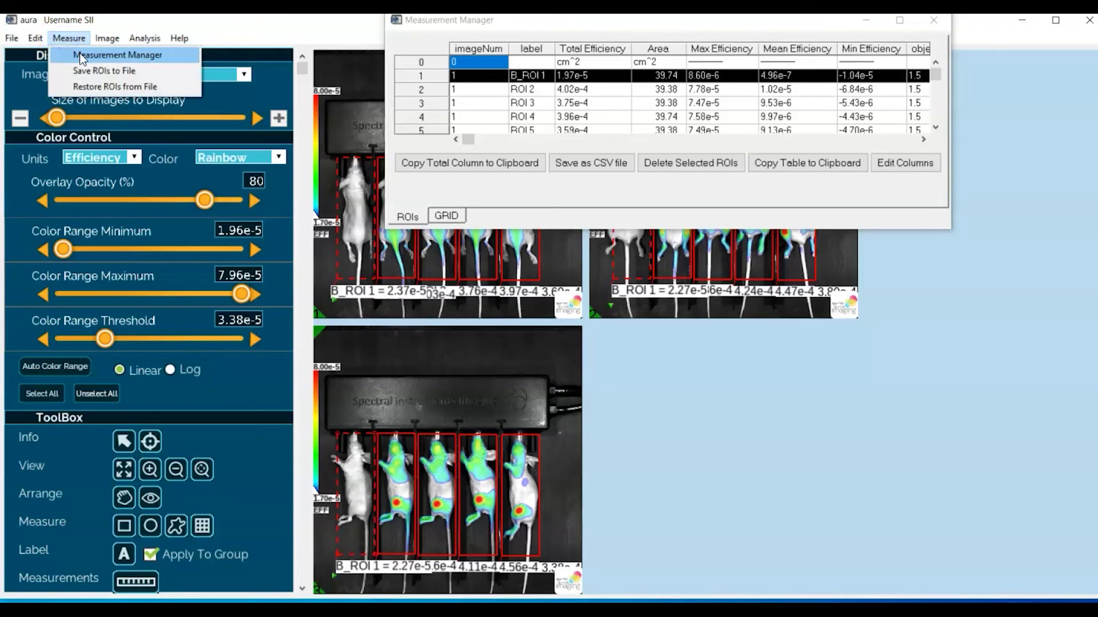
click(179, 38)
click(569, 166)
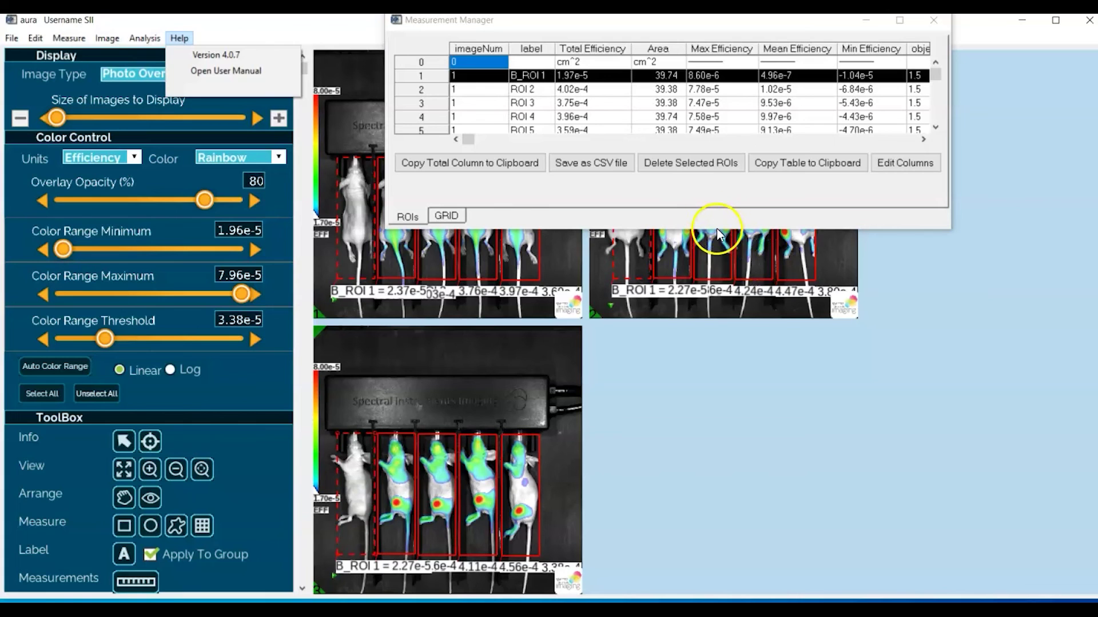
click(716, 214)
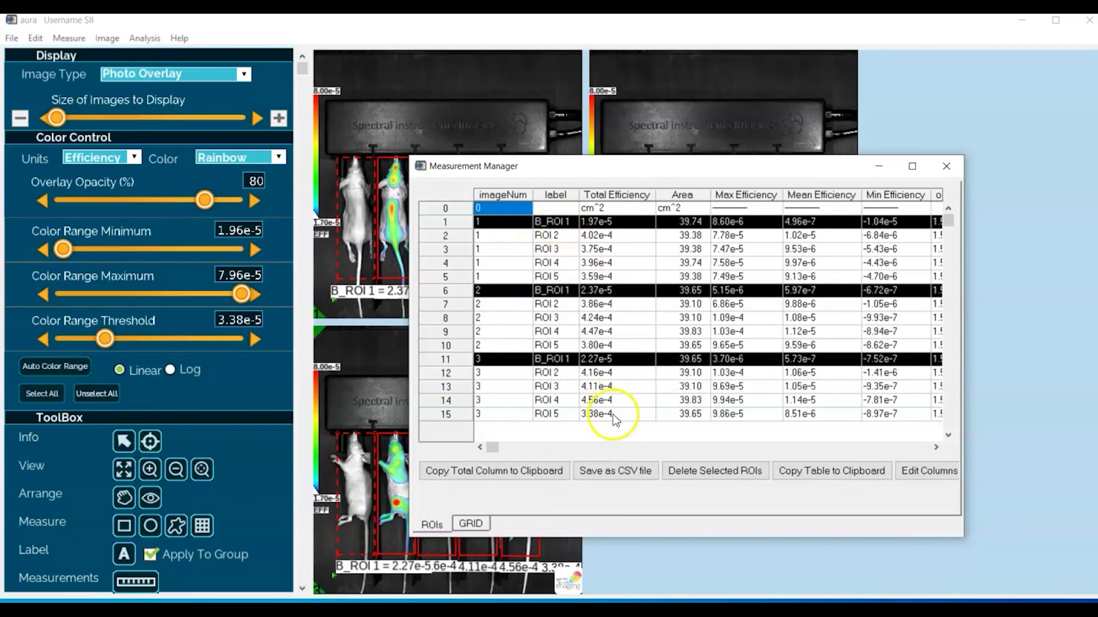
click(614, 472)
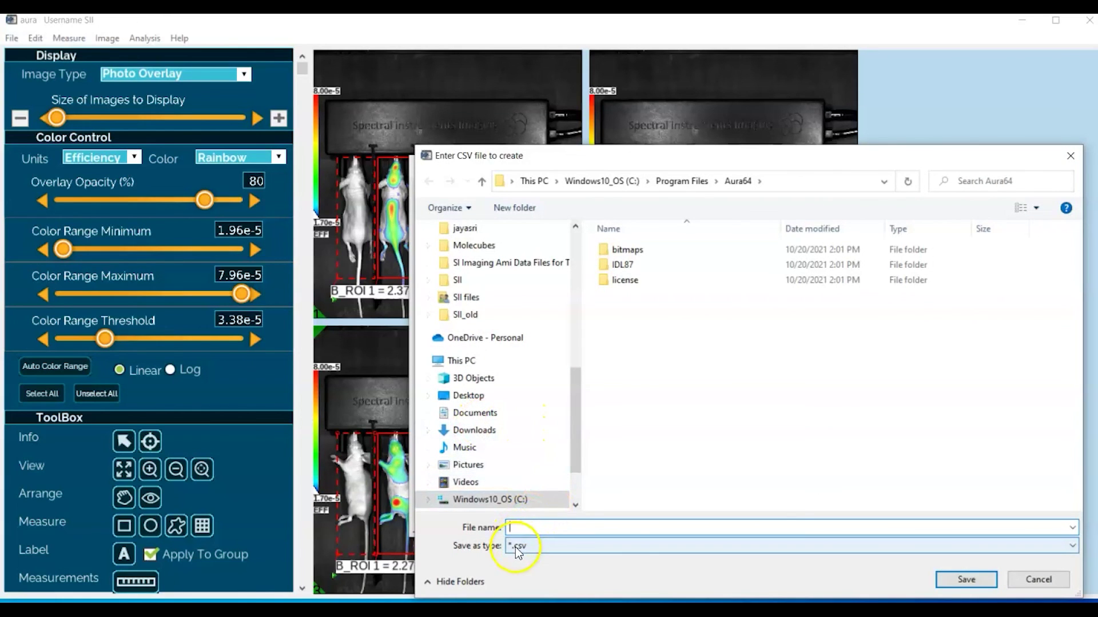
click(1042, 580)
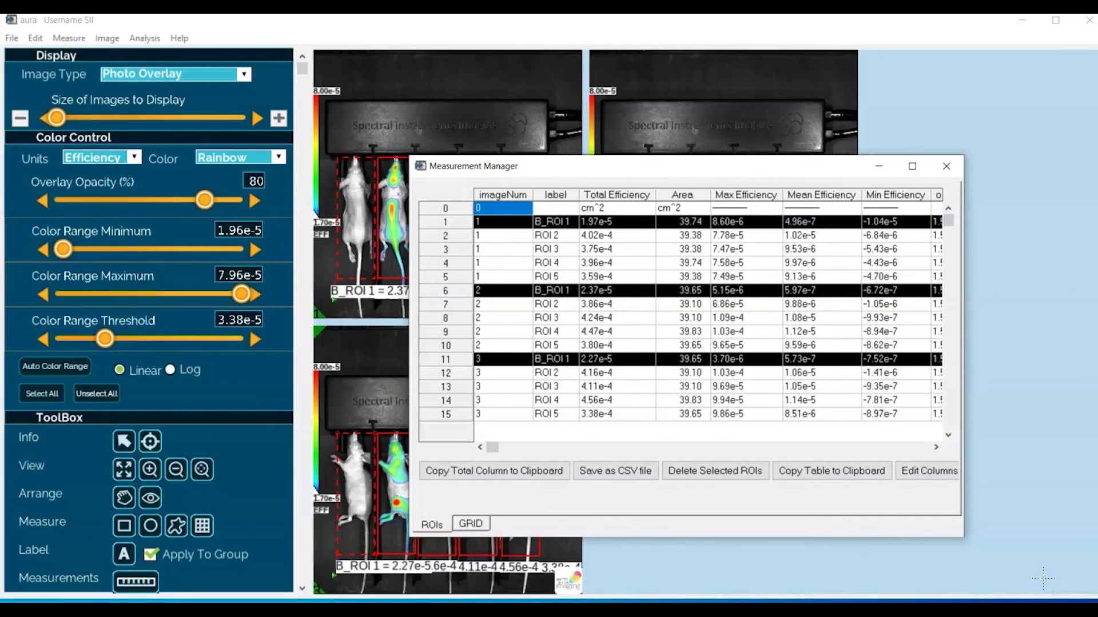
click(1035, 569)
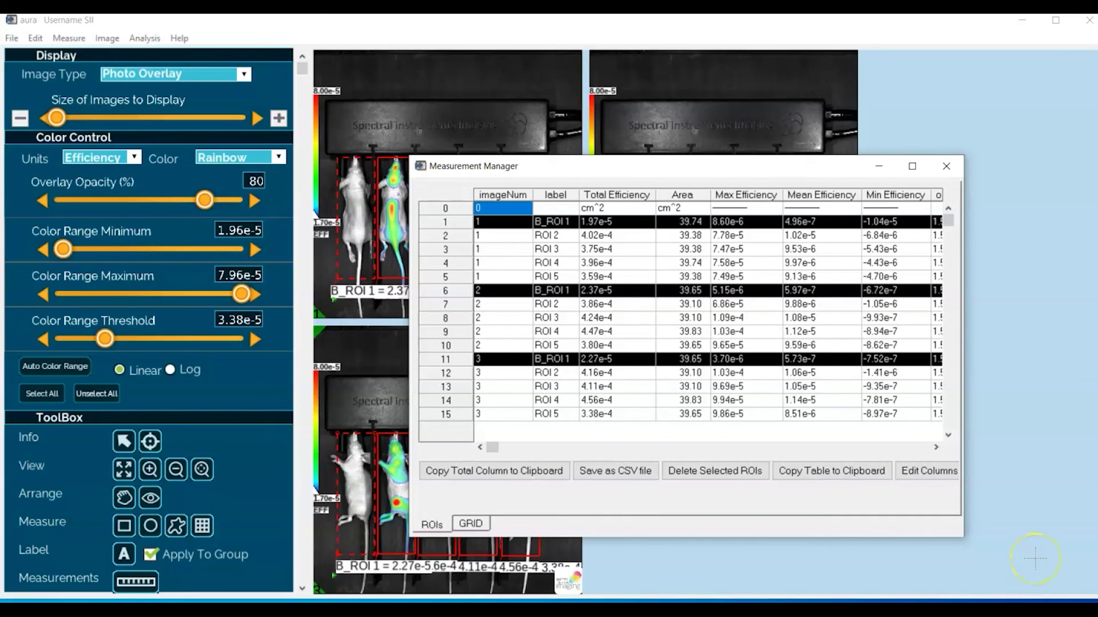